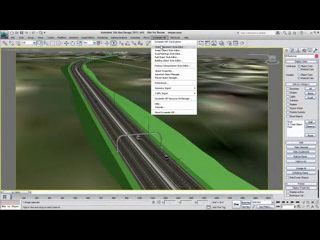
- Open the Object Placement Style Editor and add a new style row in its lower list
left_click(160, 46)
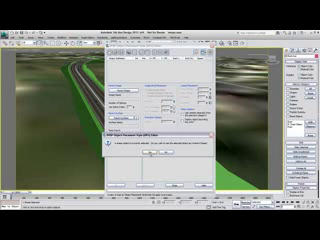
left_click(148, 153)
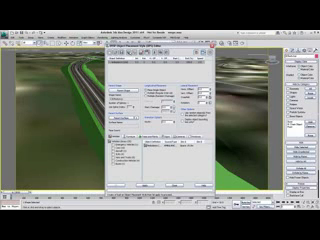
left_click(178, 136)
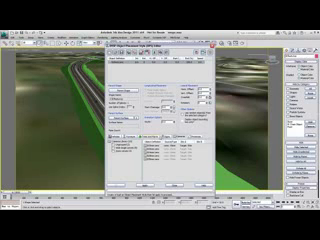
double_click(185, 157)
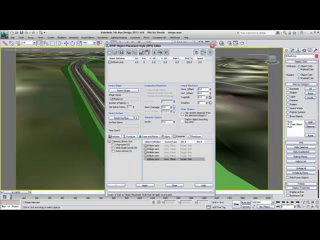
left_click(185, 159)
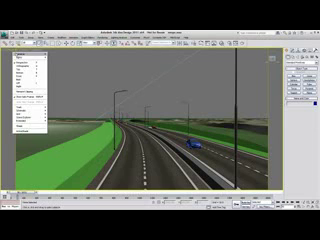
- Switch the viewport to the Dynamite VSP corridor camera
left_click(62, 55)
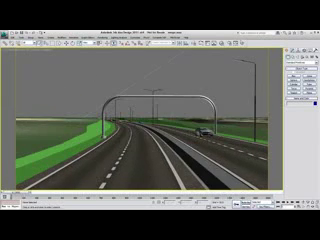
- Set mental ray Final Gather to Project Points From Positions Along Camera Path
key("F10")
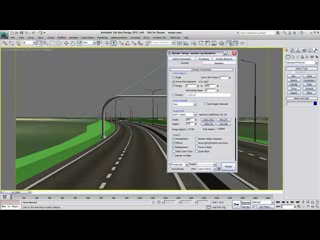
left_click(182, 62)
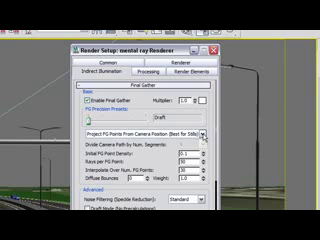
left_click(203, 134)
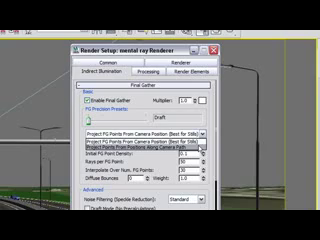
left_click(200, 148)
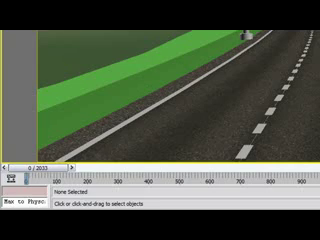
- Switch the viewport from the corridor camera back to Perspective and show Create > Cameras
left_click(30, 57)
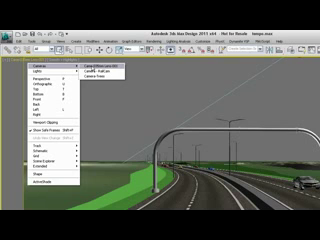
left_click(93, 67)
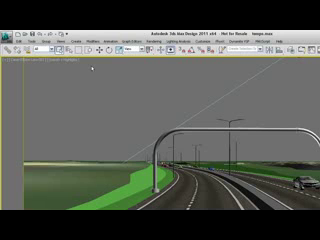
left_click(31, 62)
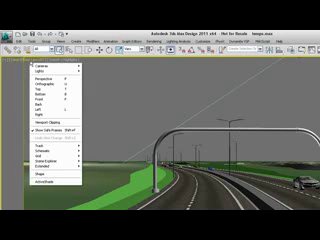
left_click(38, 78)
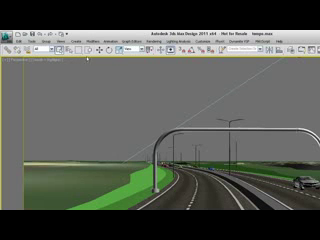
left_click(76, 40)
mouse_move(82, 114)
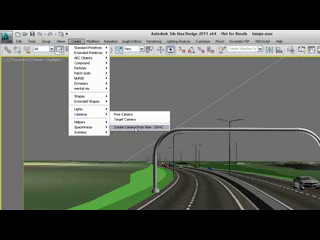
- Create a camera from the current view, select it, and review its Type in Modify
left_click(140, 126)
left_click(7, 59)
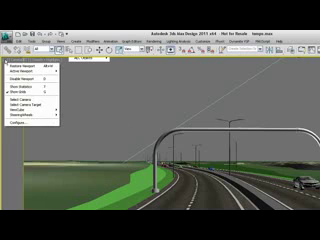
left_click(12, 99)
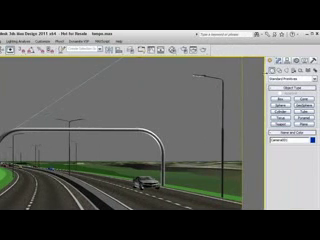
left_click(279, 60)
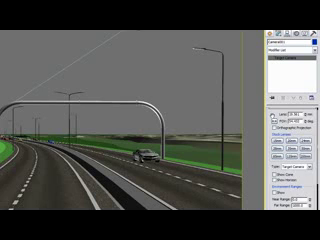
scroll(293, 150, "down", 1)
scroll(293, 150, "down", 1)
scroll(293, 150, "down", 1)
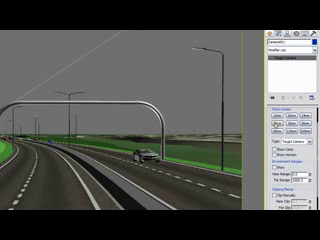
left_click(309, 143)
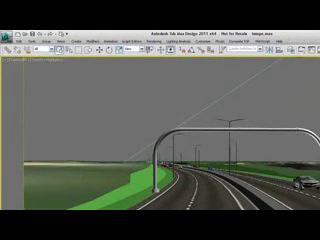
- Link-constrain the new camera to the Dynamite VSP camera and advance the animation to test
left_click(110, 41)
mouse_move(122, 69)
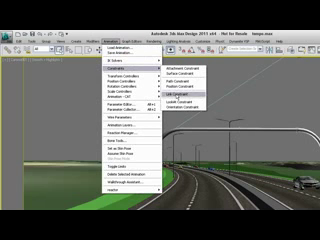
left_click(185, 93)
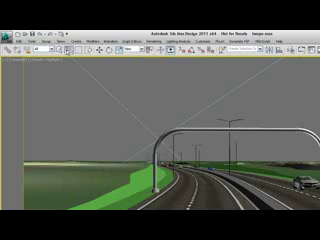
left_click(68, 48)
left_click(143, 120)
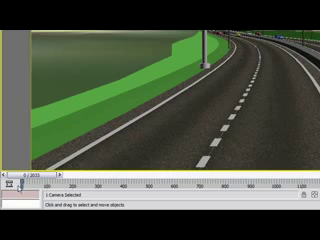
key("slash")
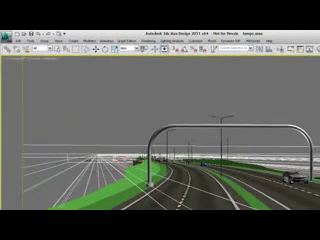
- Set the viewport to look through Camera001
left_click(28, 59)
mouse_move(40, 60)
mouse_move(50, 65)
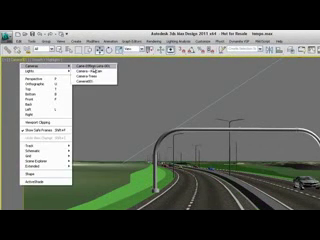
left_click(92, 67)
left_click(24, 59)
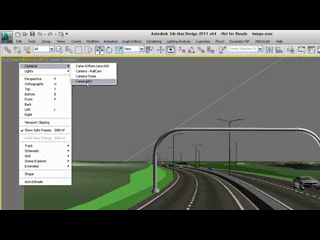
left_click(88, 82)
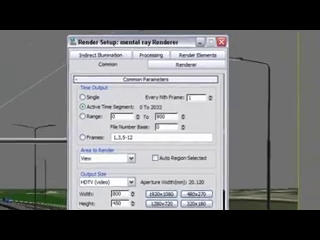
- Keep Final Gather projecting points along the camera path, divided into 9 segments
left_click(100, 67)
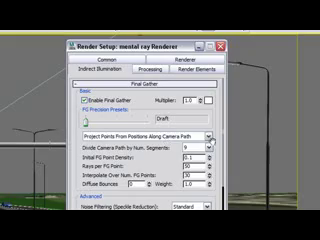
left_click(209, 135)
left_click(150, 150)
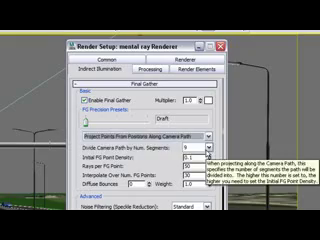